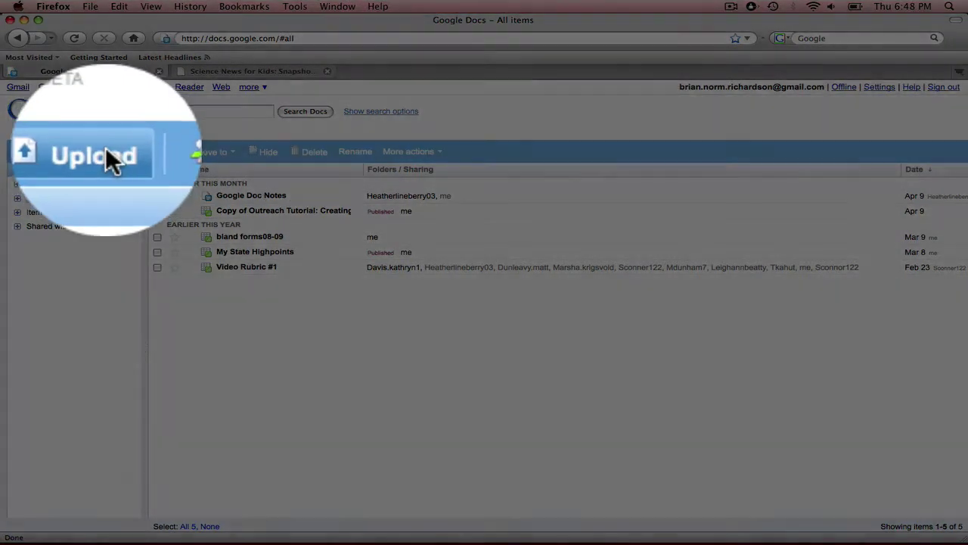
Upload Homework Instructions.doc from the NO NAME drive, naming the document "Homework instructions"
click(105, 149)
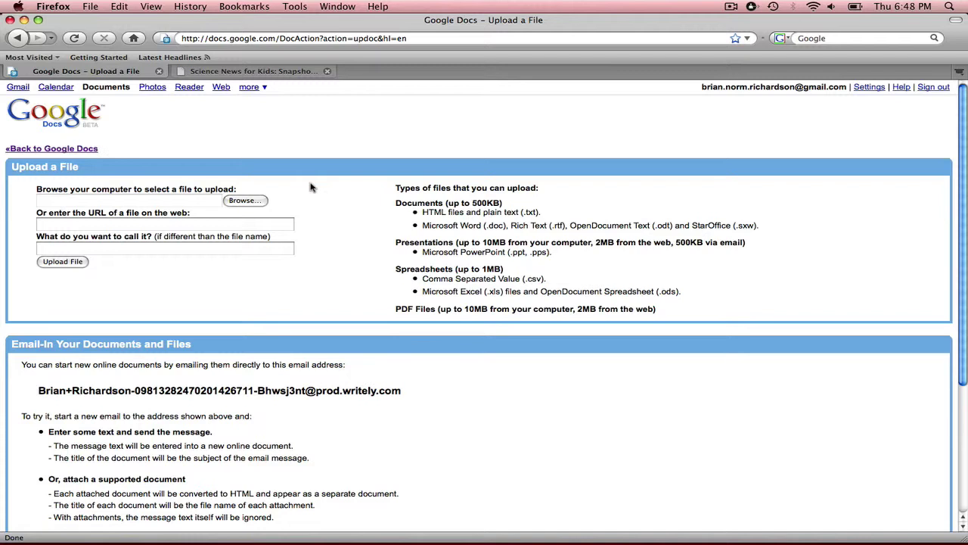
click(242, 200)
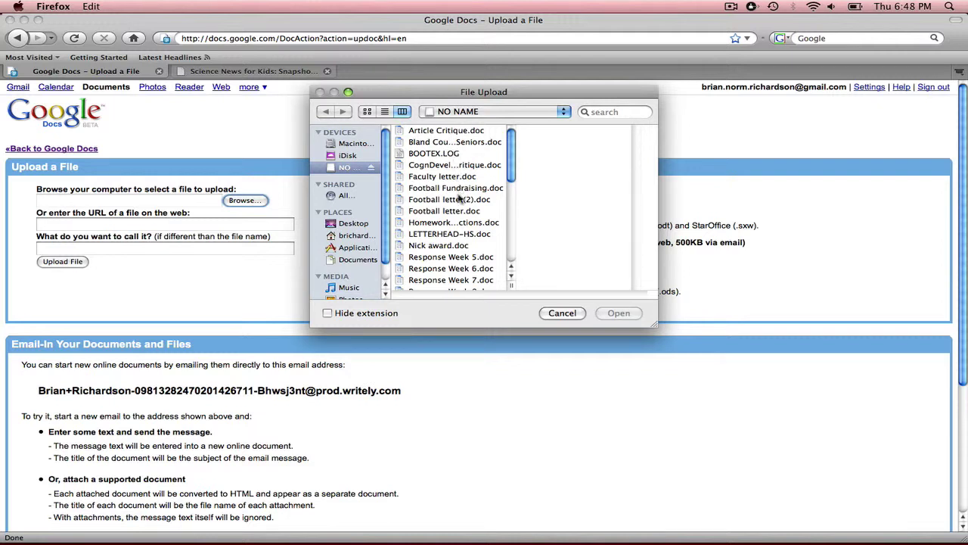
click(457, 225)
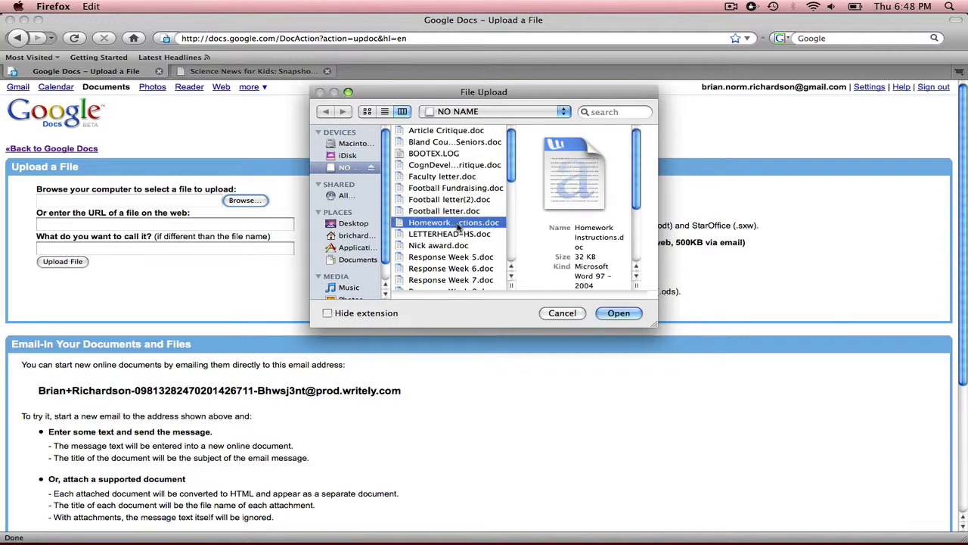
click(622, 313)
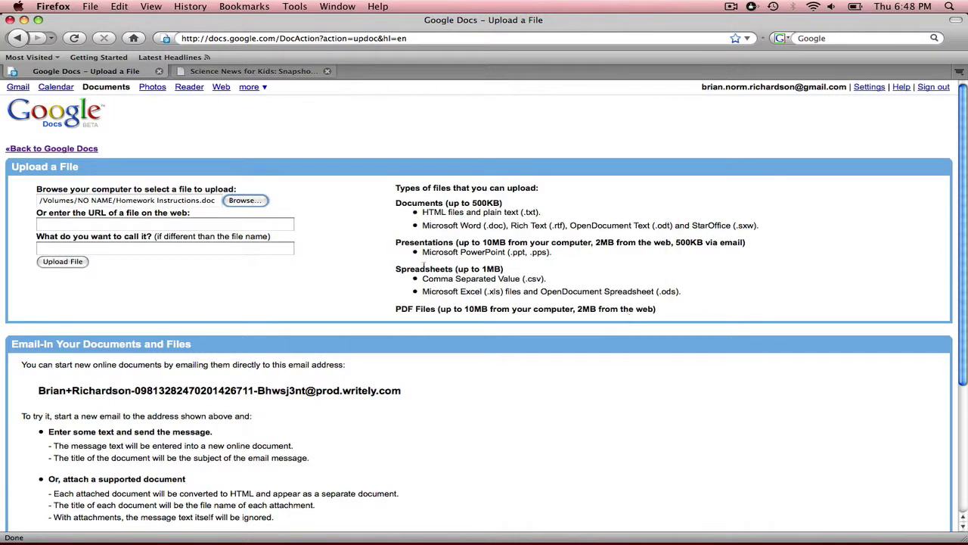
click(260, 248)
text(H)
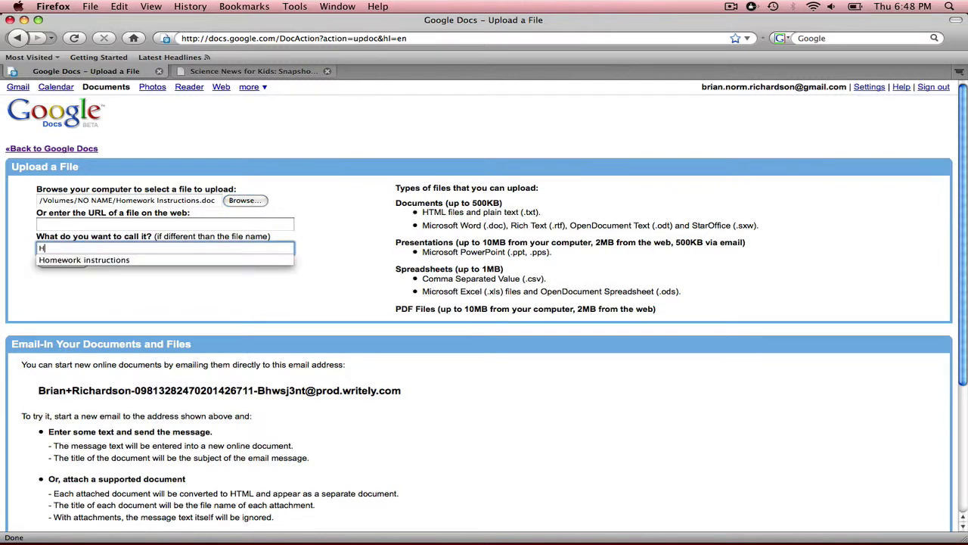
click(82, 259)
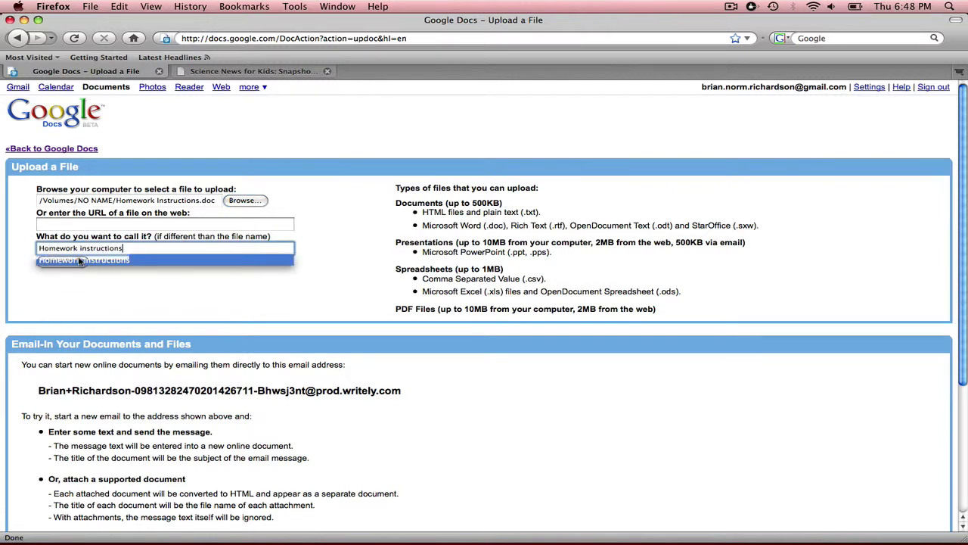
click(102, 261)
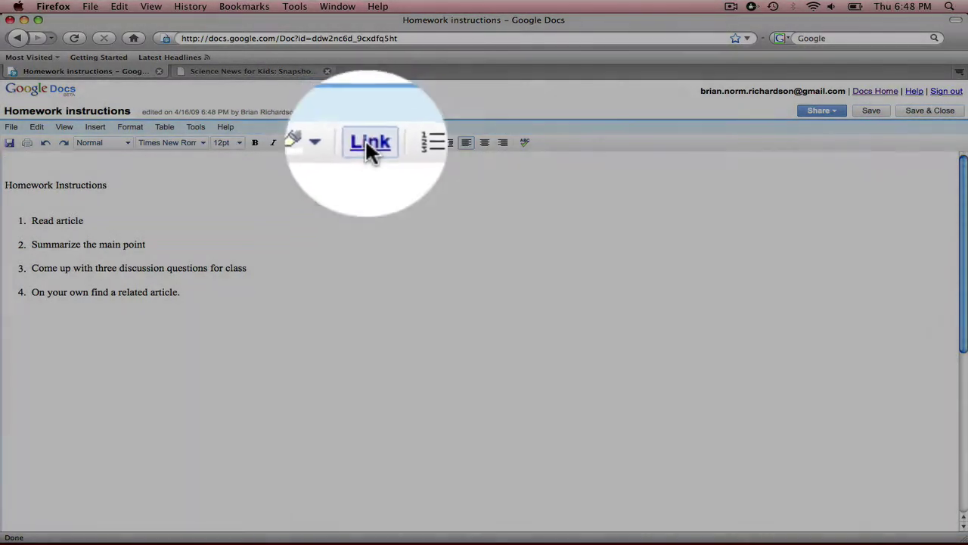
click(368, 143)
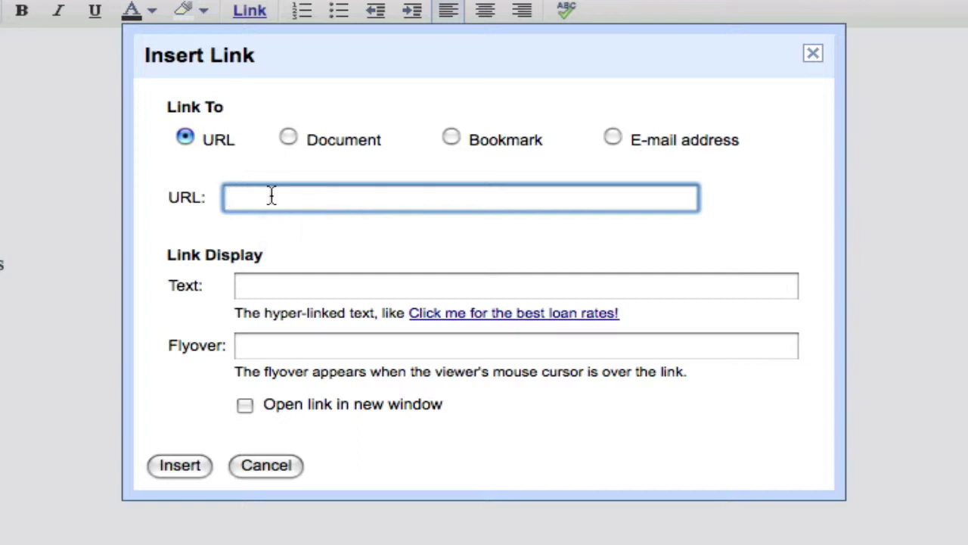
right_click(271, 197)
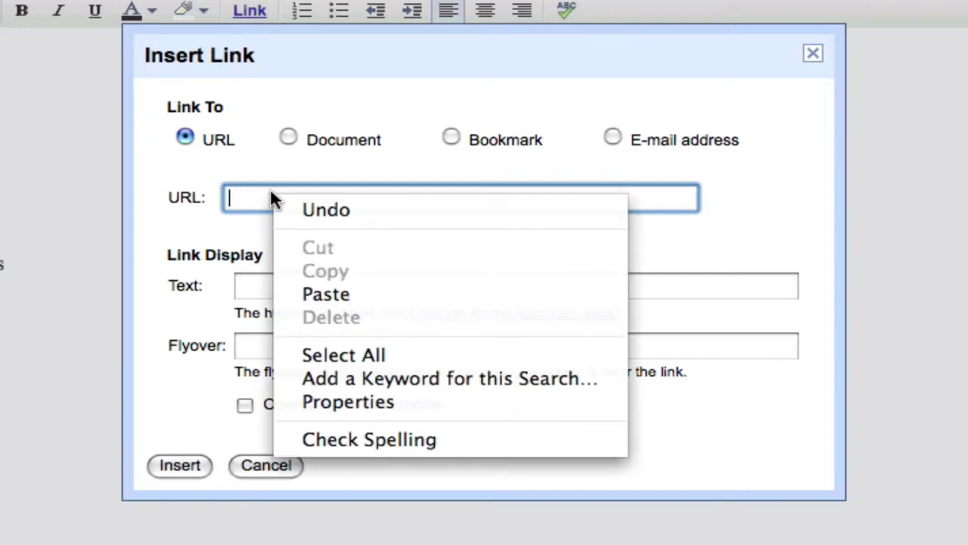
click(316, 296)
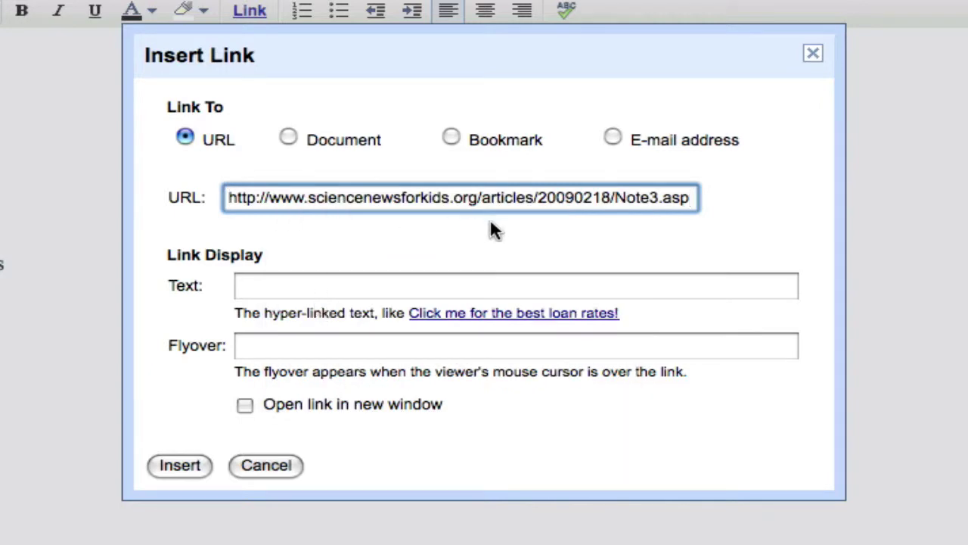
Insert the link with the text "Homework assignment" and flyover "article on bees", set to open in a new window
click(281, 289)
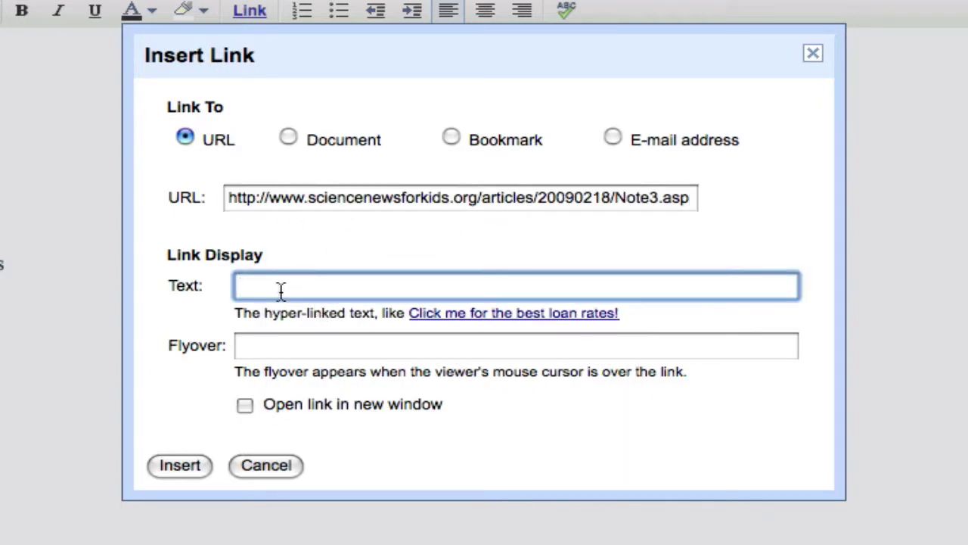
text(Homework ass)
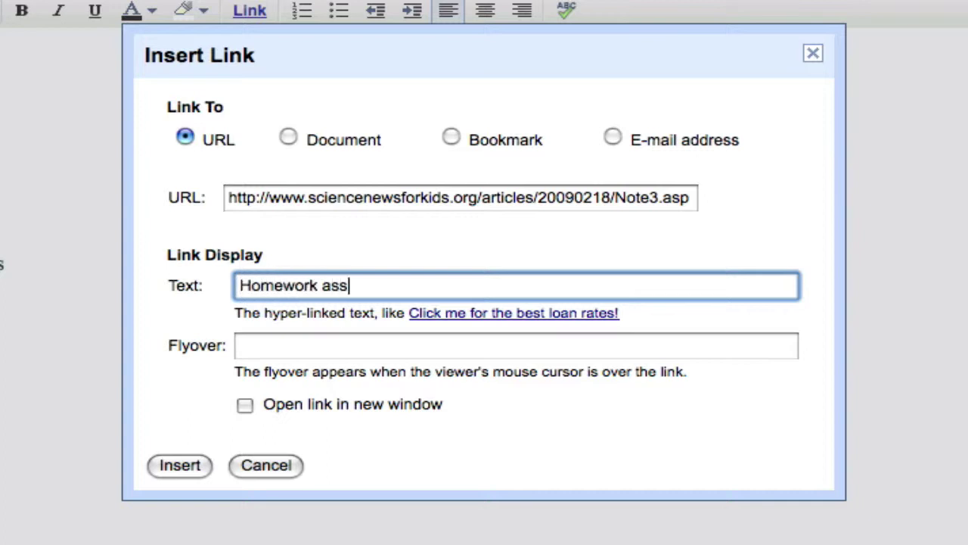
text(ignment)
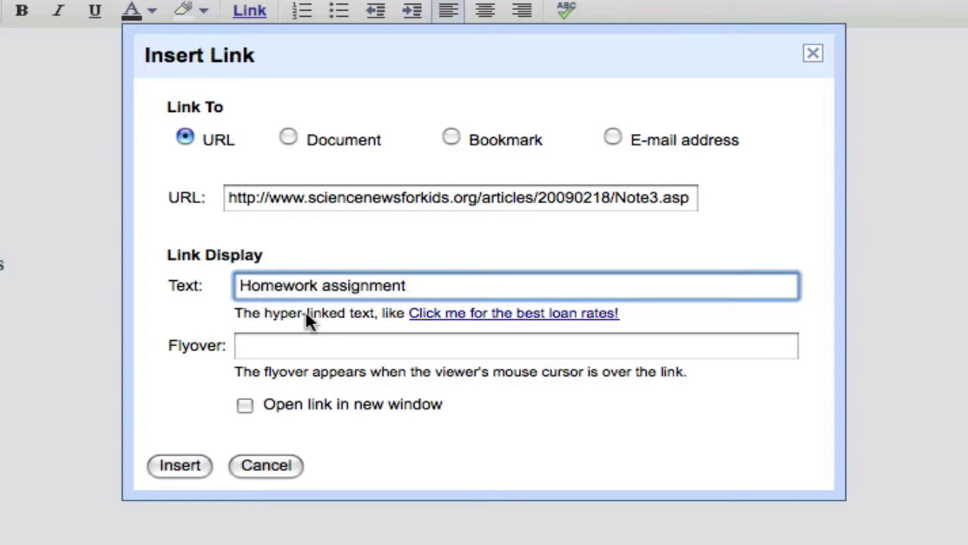
click(335, 346)
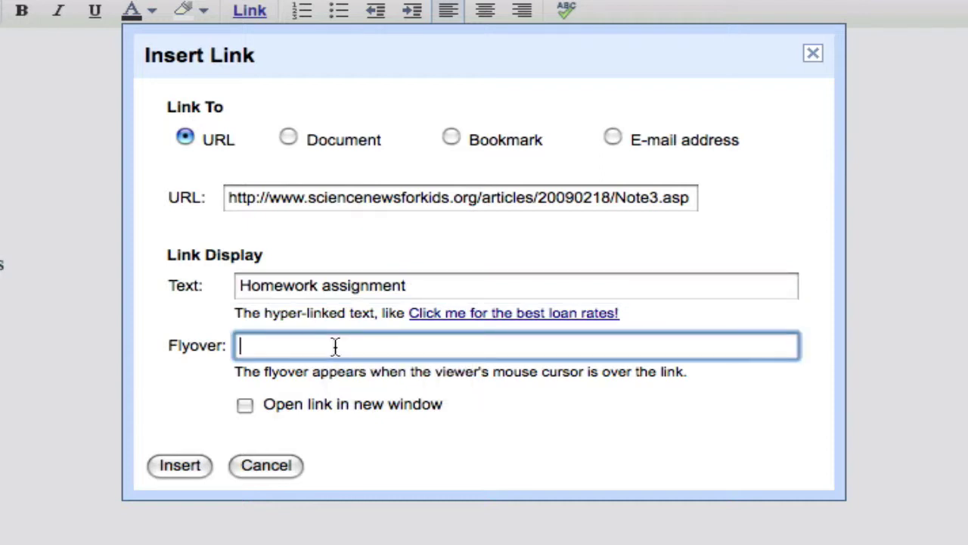
text(article on bees)
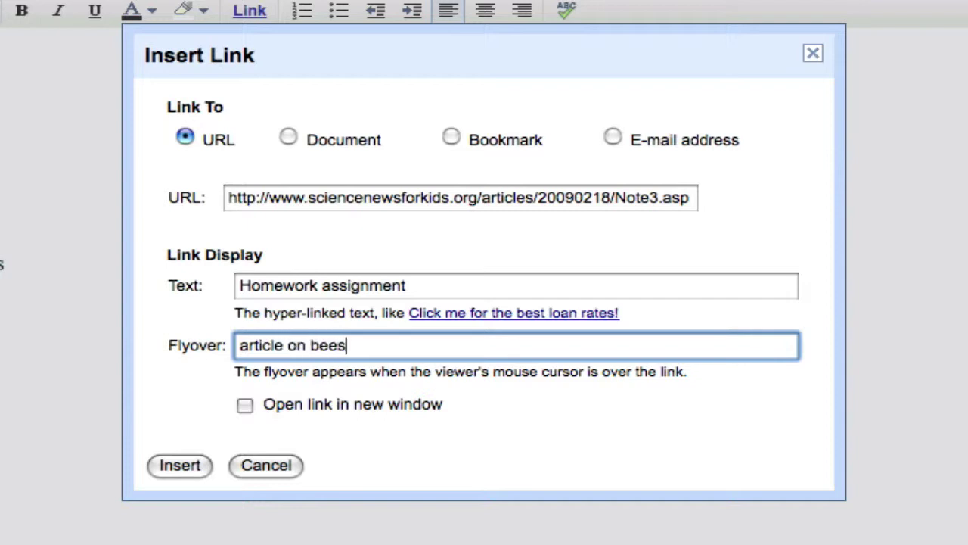
click(245, 406)
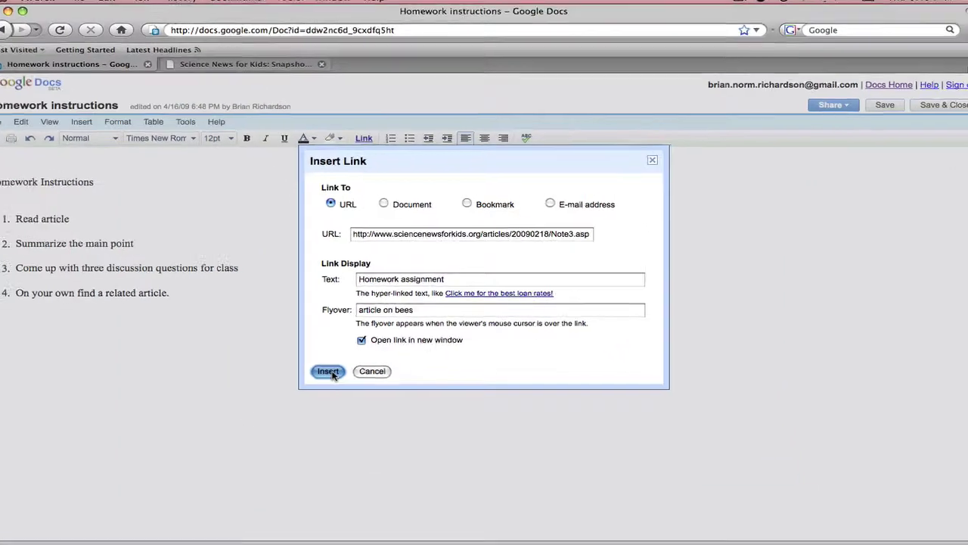
click(261, 418)
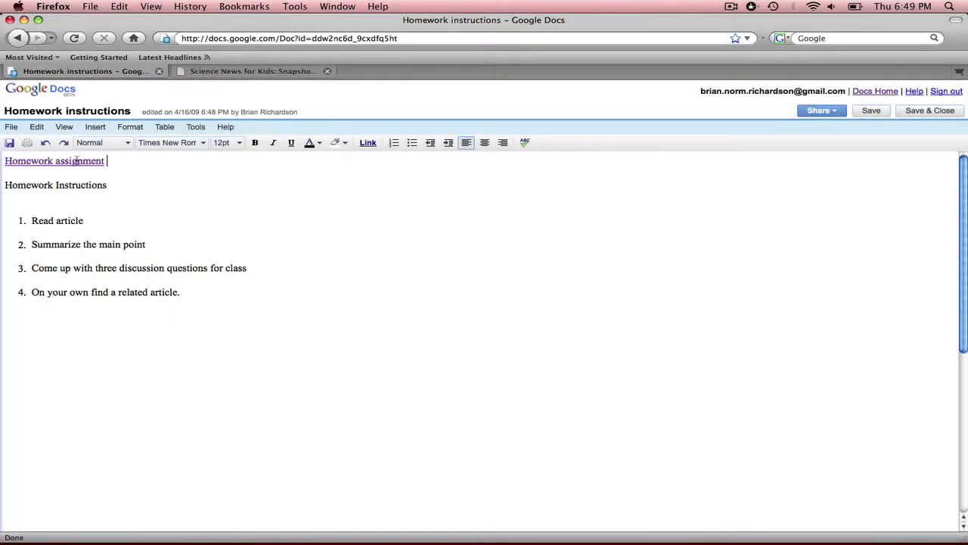
Check the destination address of the inserted "Homework assignment" link
click(77, 161)
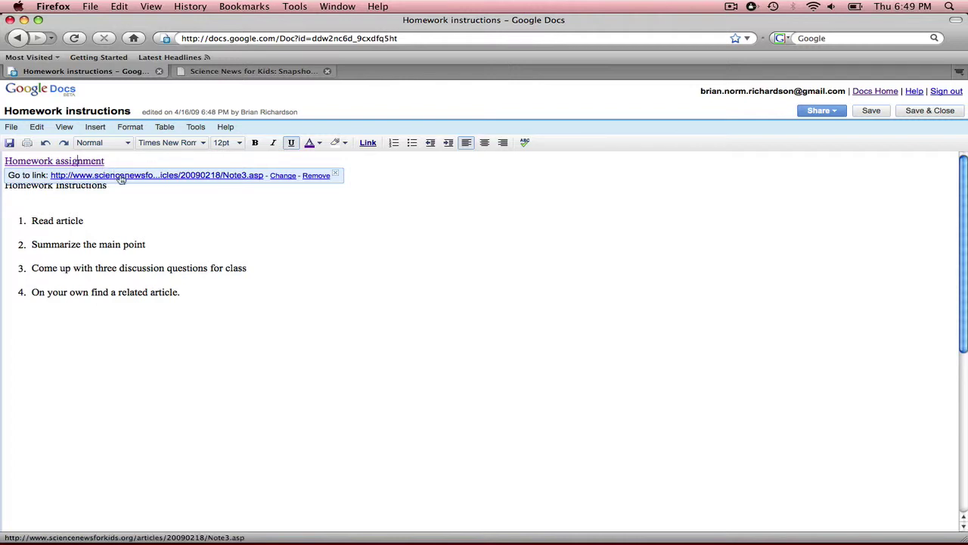
click(157, 211)
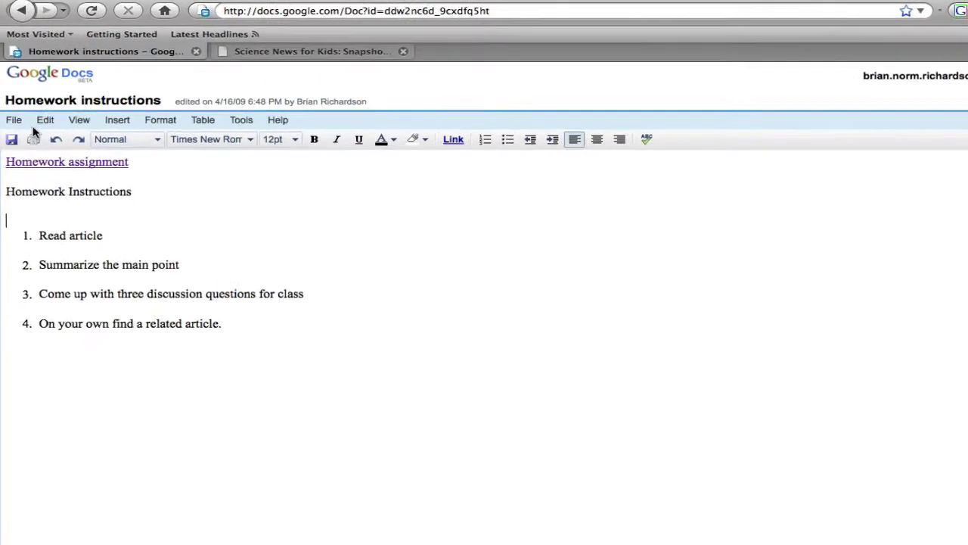
Download the document as a PDF and save the file to the computer
click(18, 122)
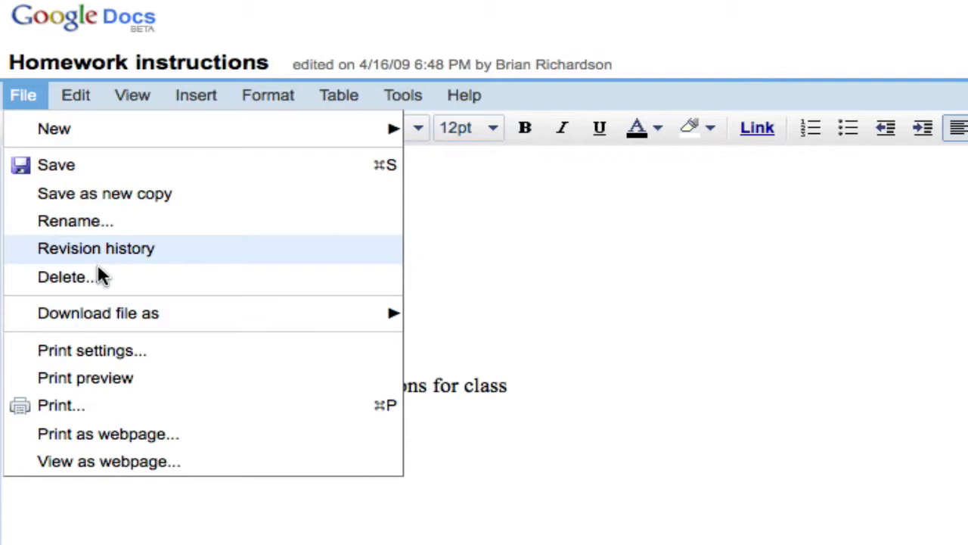
mouse_move(115, 316)
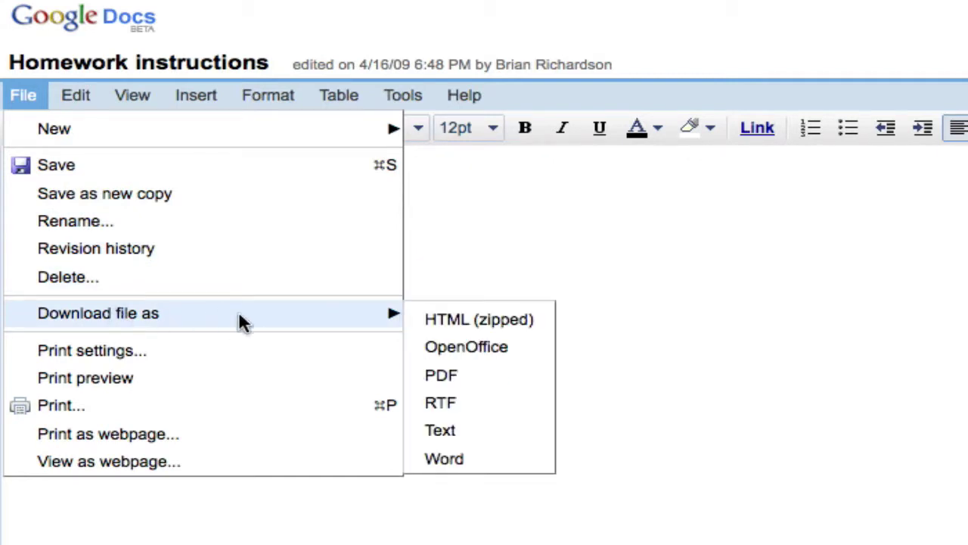
click(449, 382)
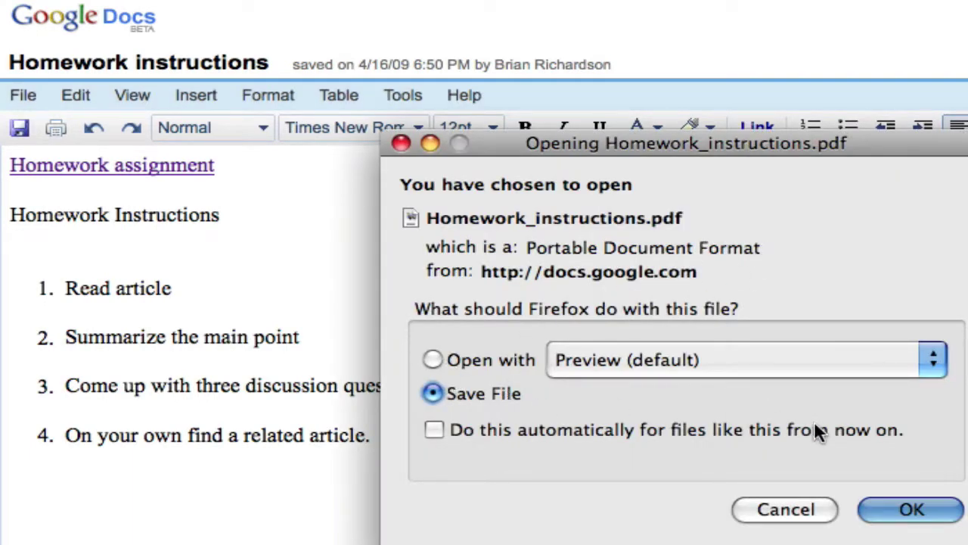
click(908, 509)
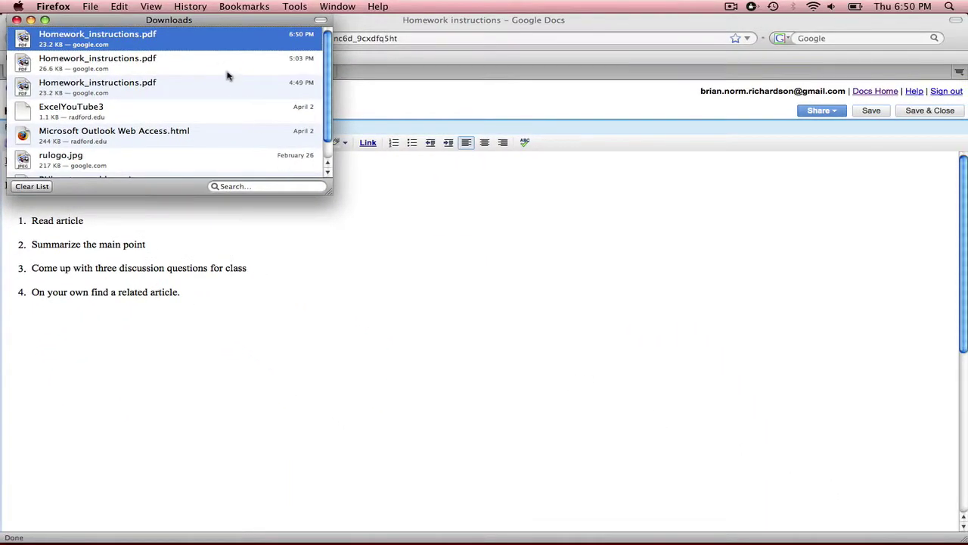
View the newly downloaded Homework_instructions.pdf, and close it along with the downloads list
double_click(87, 45)
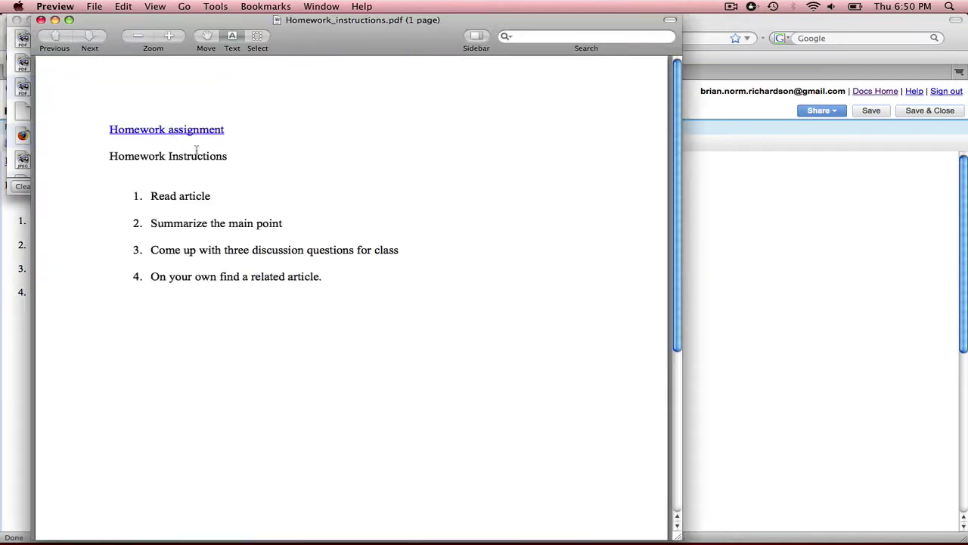
click(41, 19)
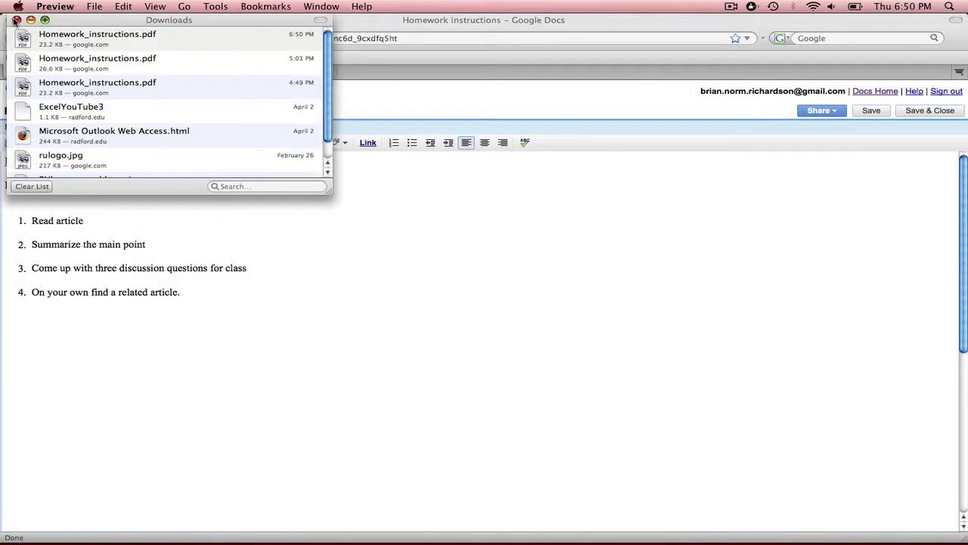
click(17, 20)
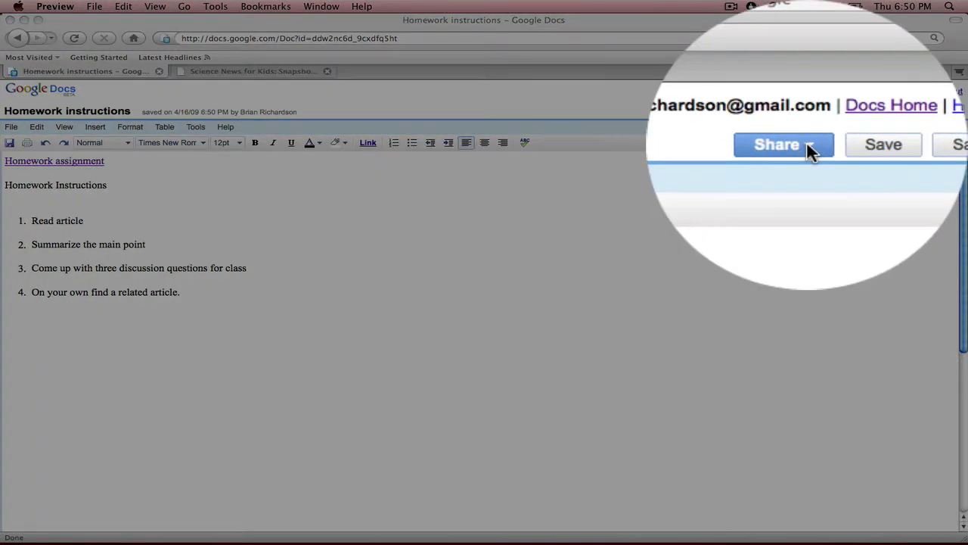
Open the document's sharing settings and add all contacts in the Friends group as collaborators to invite
click(807, 144)
click(807, 144)
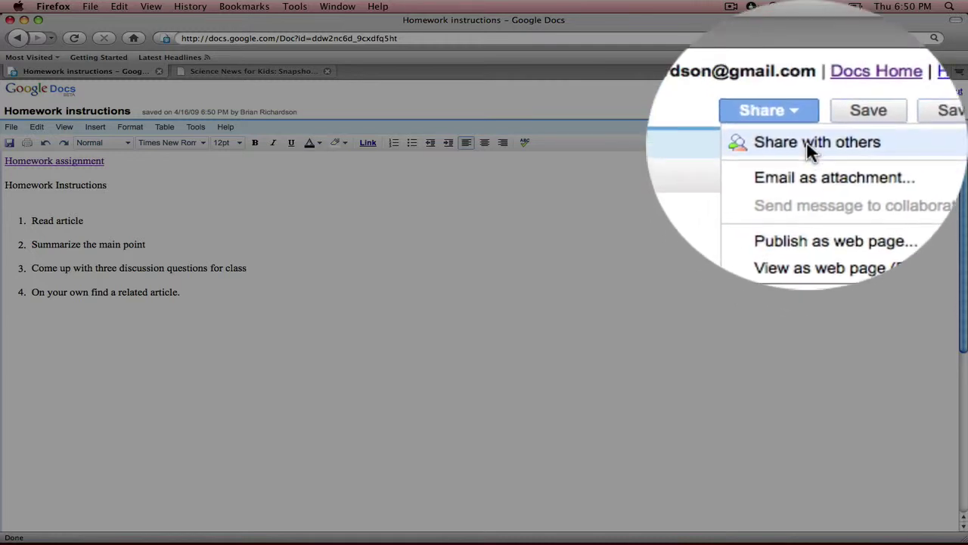
click(841, 125)
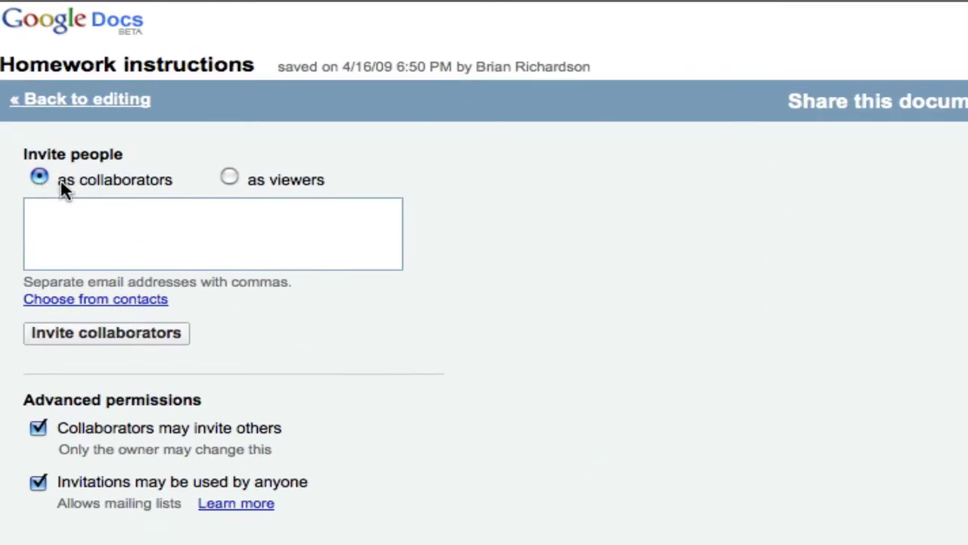
click(90, 301)
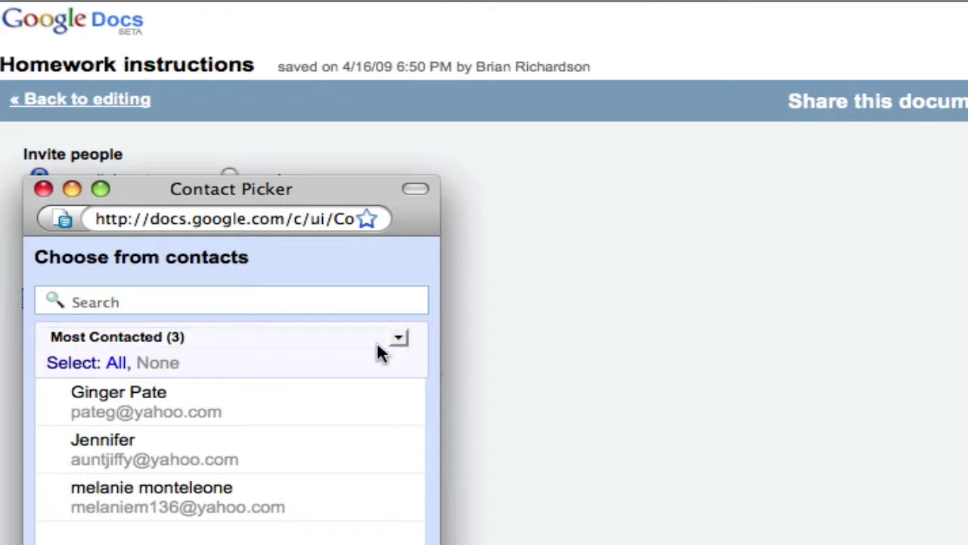
click(398, 340)
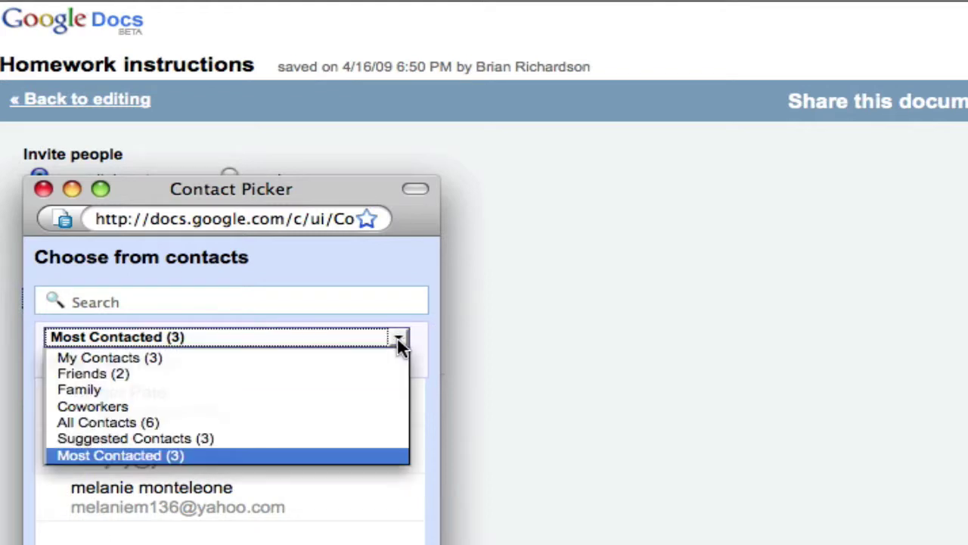
click(173, 374)
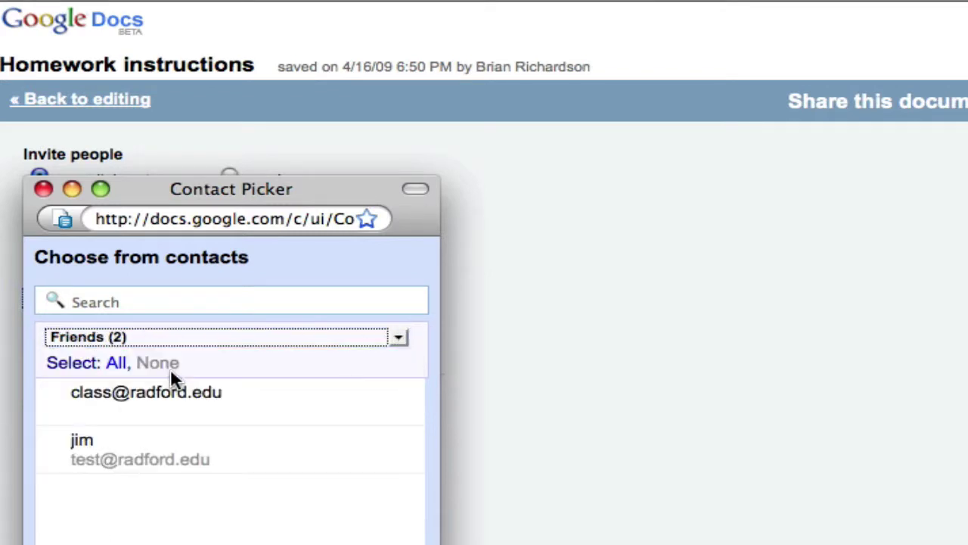
click(116, 363)
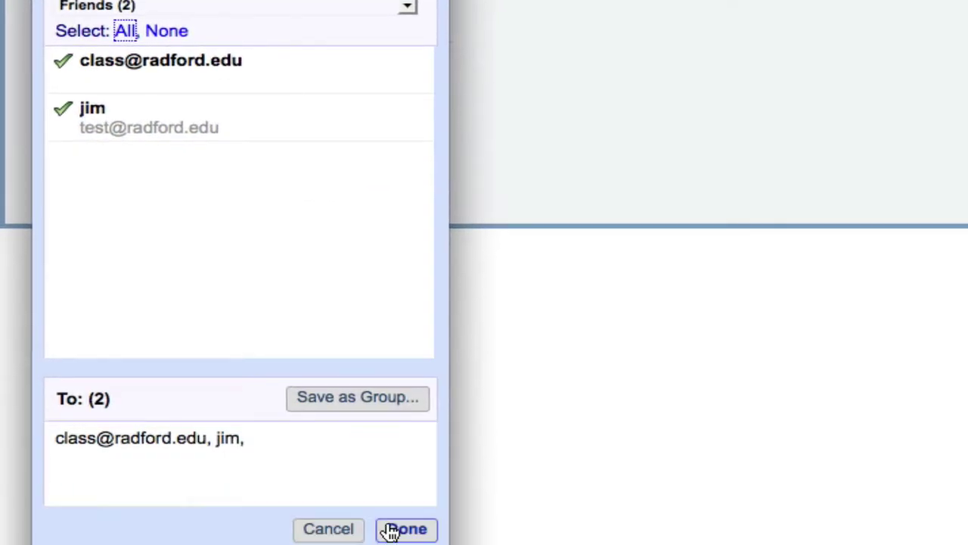
click(399, 529)
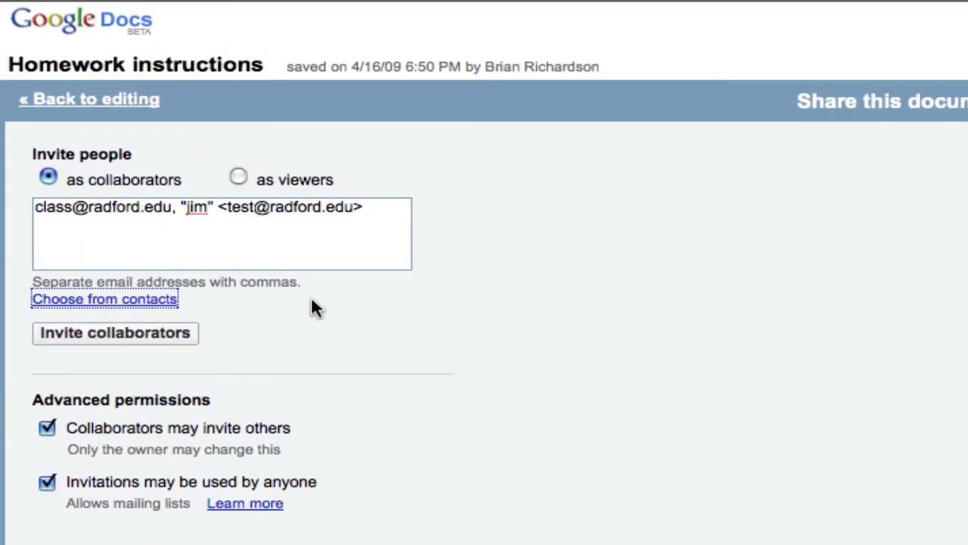
Disable both advanced permissions and send the collaborator invitation with the message "this is your homework"
click(49, 429)
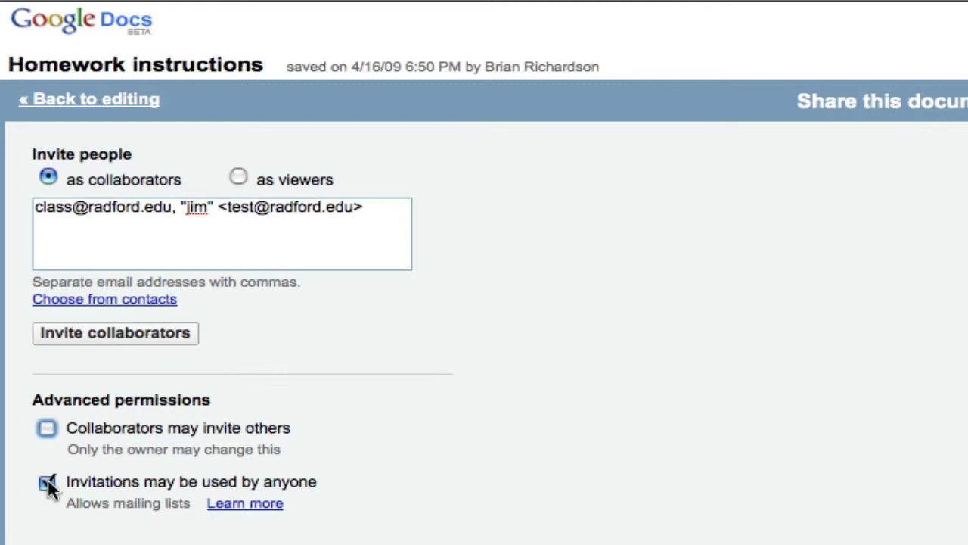
click(47, 481)
click(101, 344)
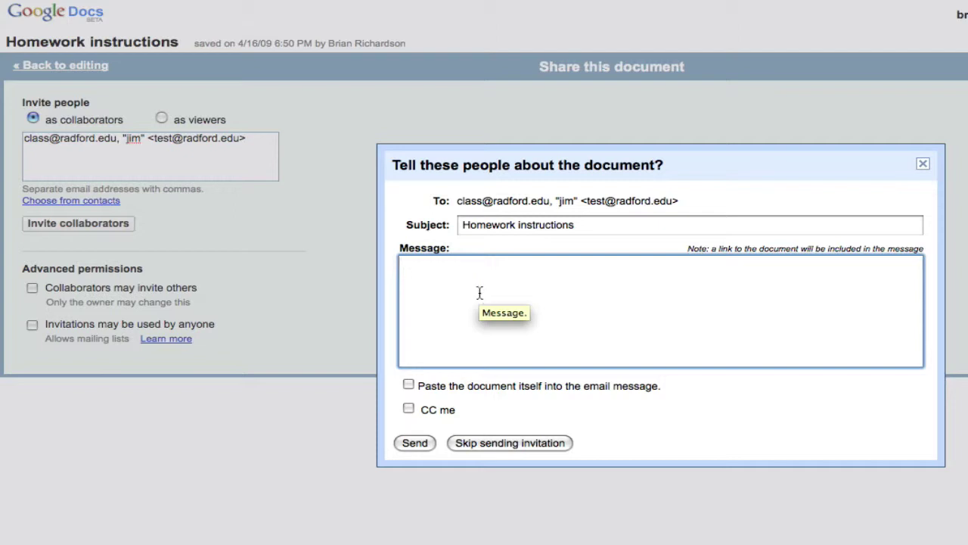
text(this is you)
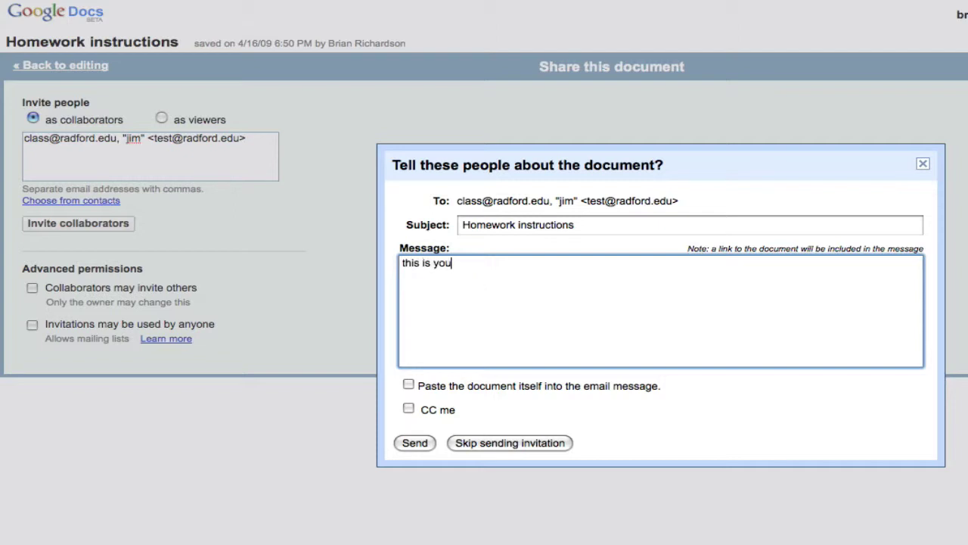
text(r homework)
click(415, 444)
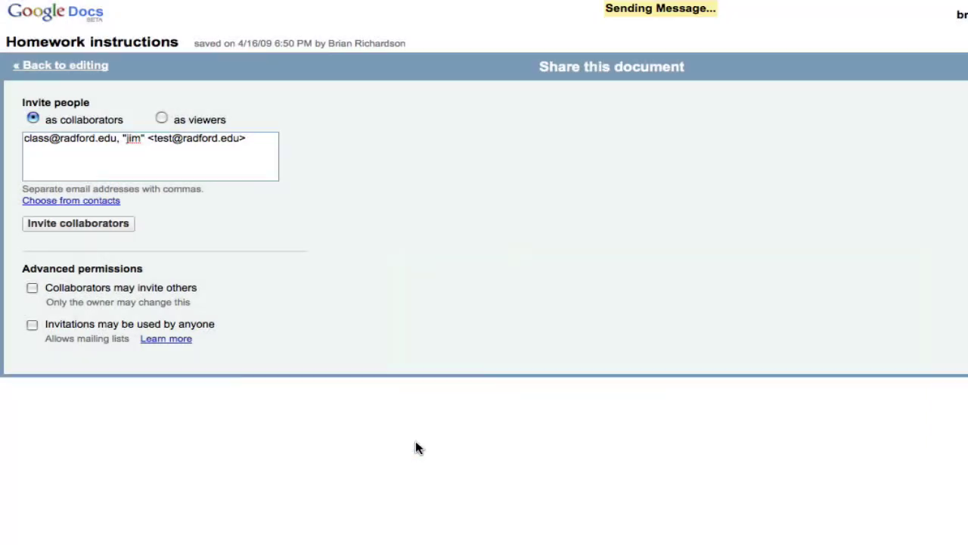